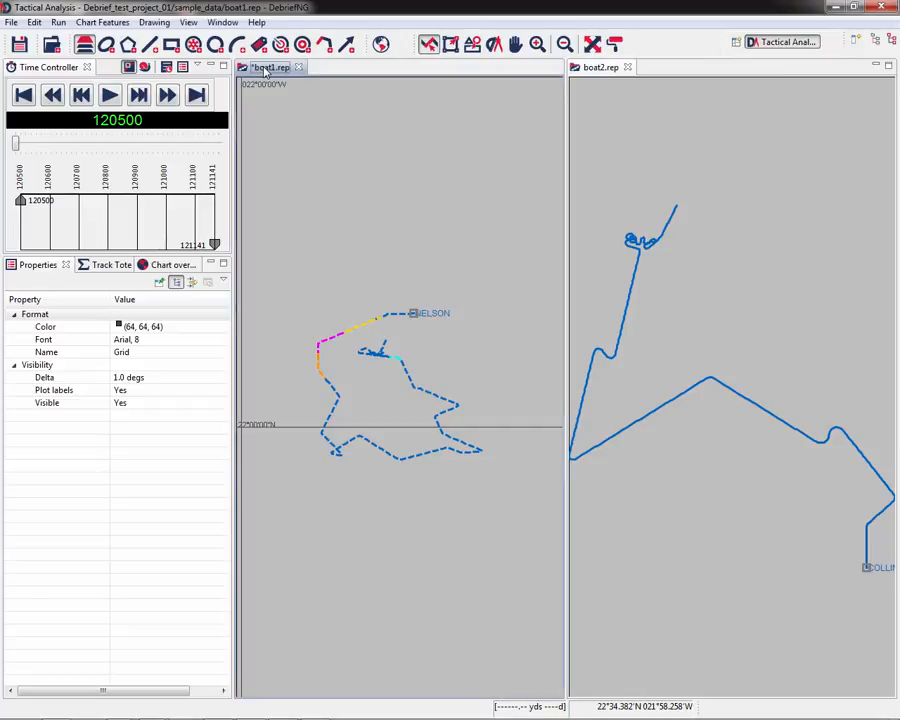
- Open the Outline view through quick access by searching for "out"
key("ctrl+3")
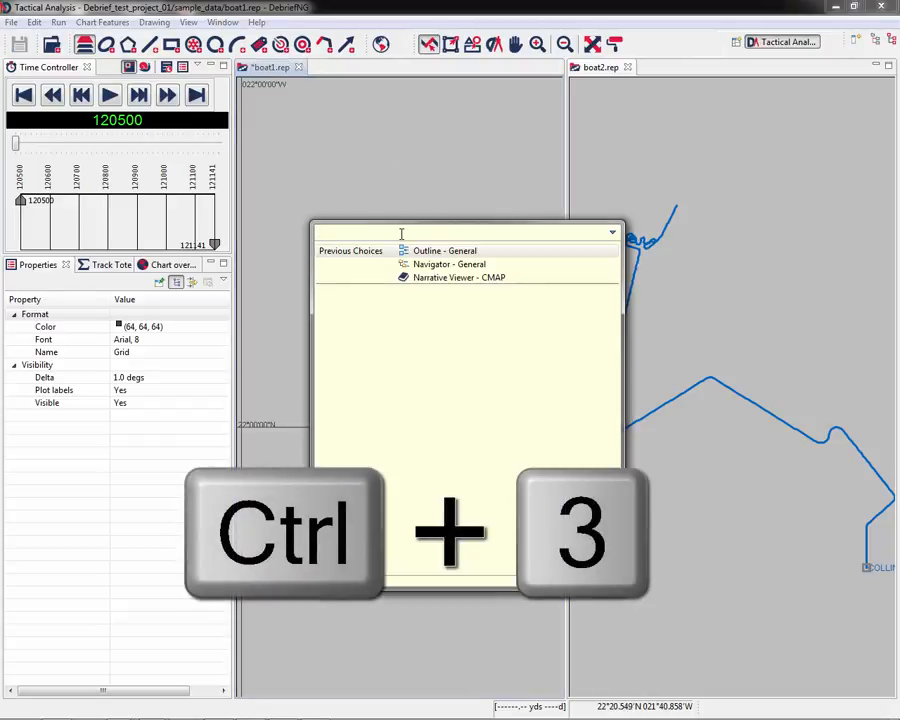
type("out")
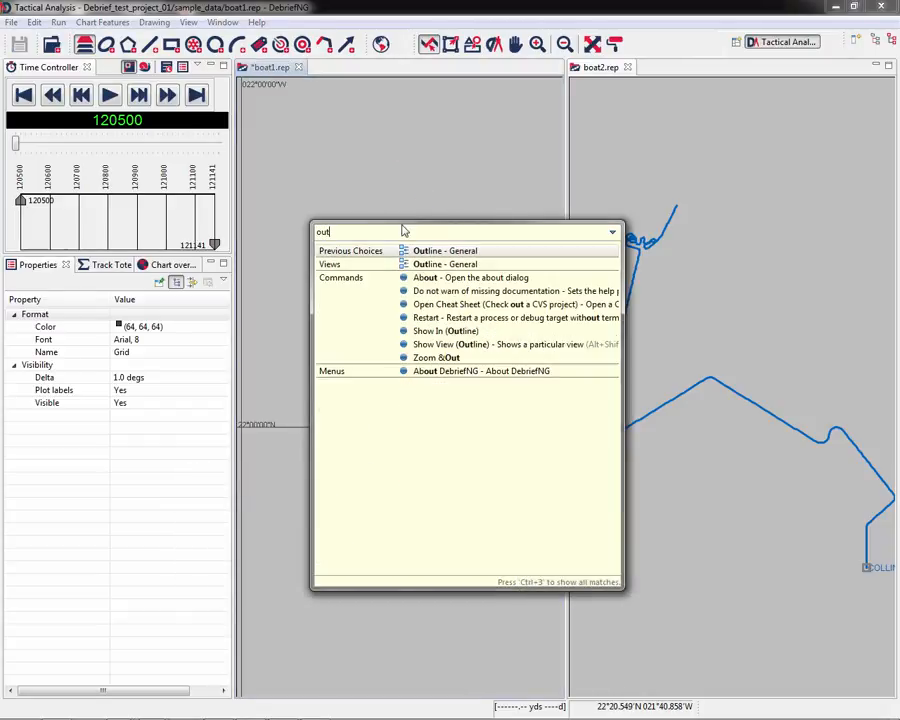
left_click(456, 254)
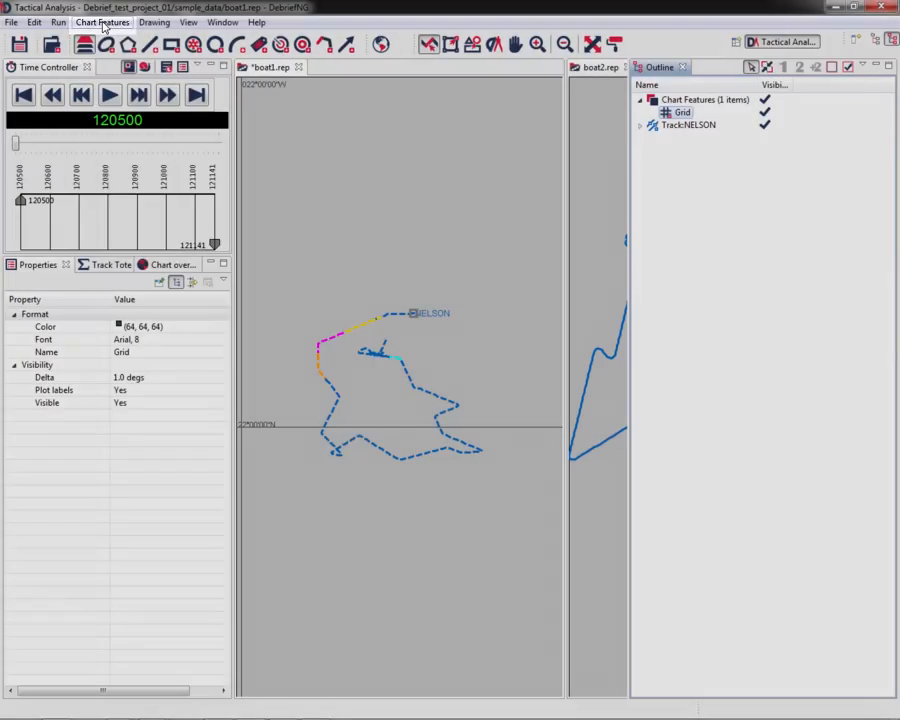
- Add a Local Grid chart feature to the plot and select it in the Outline view
left_click(104, 24)
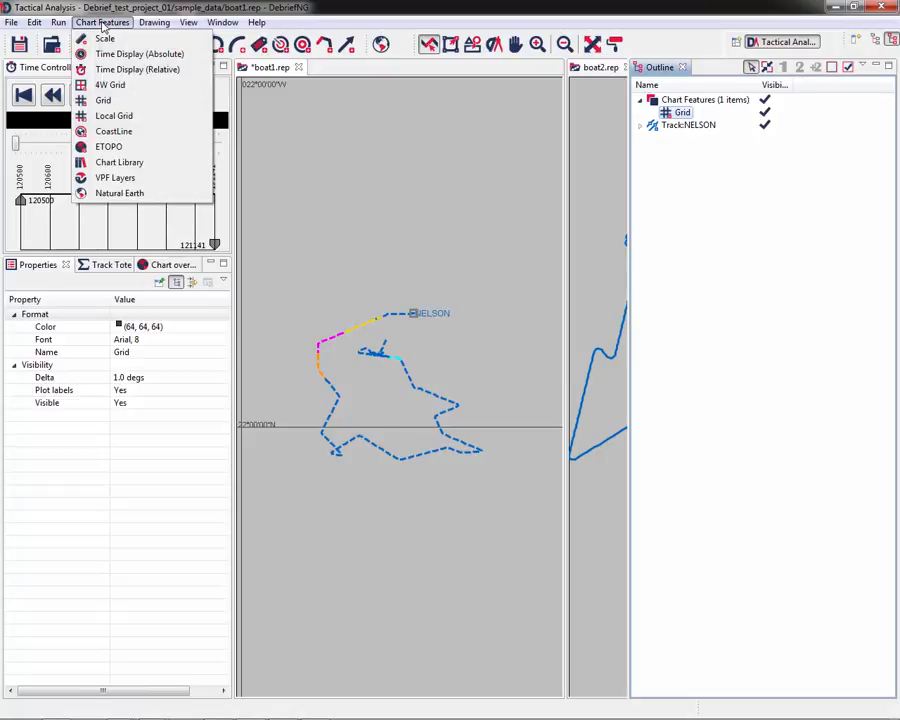
left_click(116, 122)
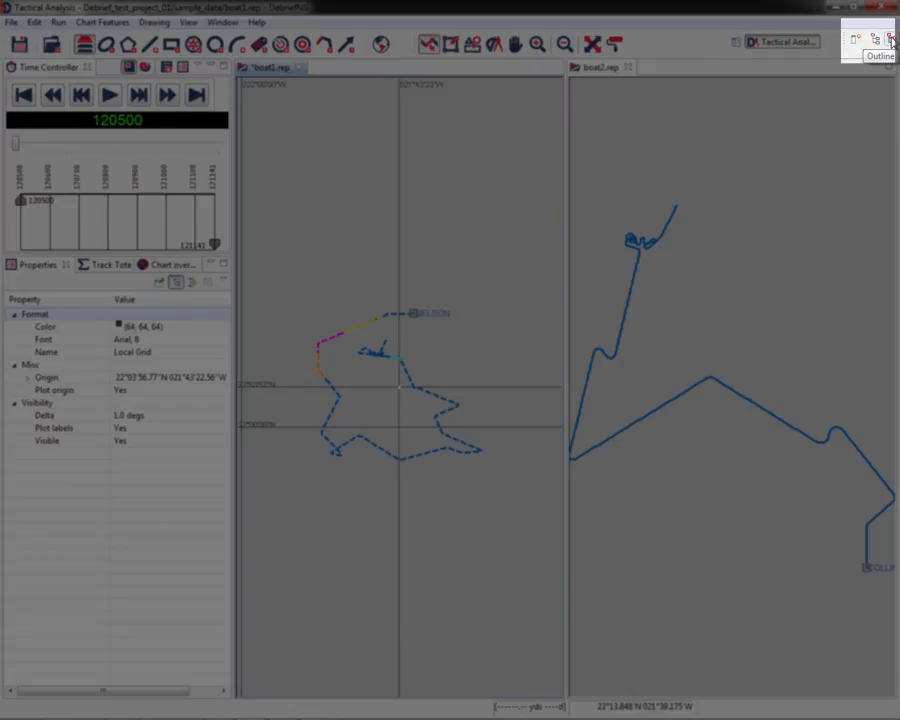
left_click(891, 40)
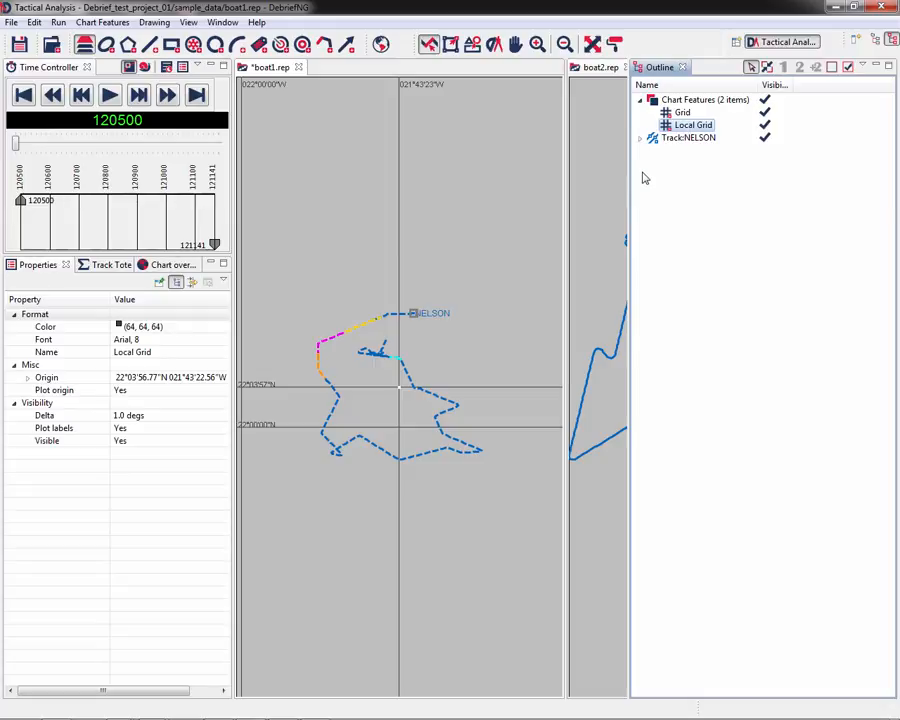
double_click(684, 126)
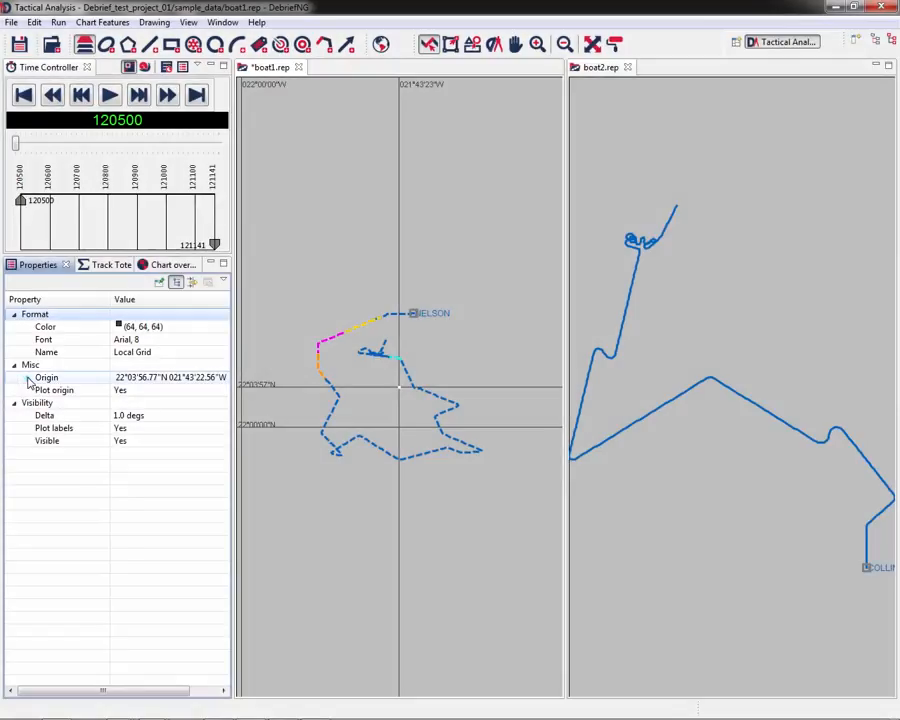
- Set the Local Grid origin latitude to 11 minutes and 10.63 seconds
left_click(29, 378)
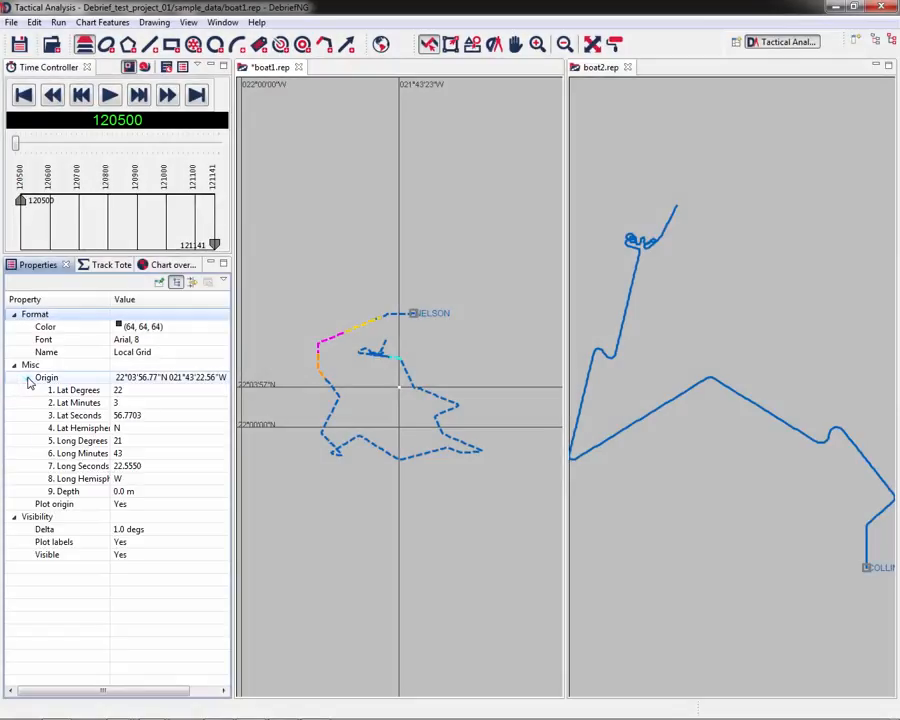
left_click(142, 402)
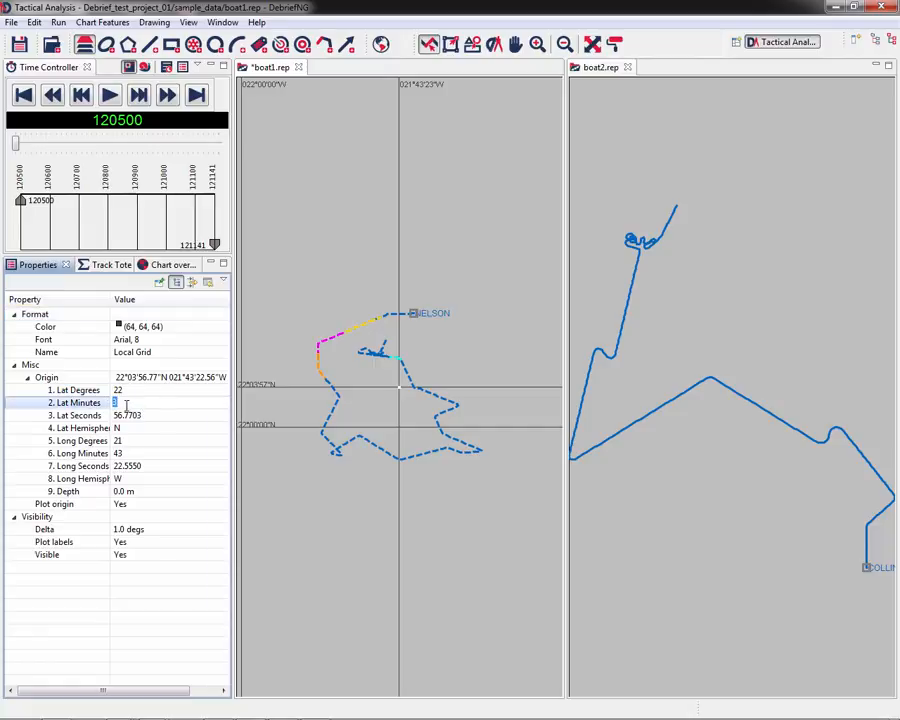
type("11")
left_click(162, 416)
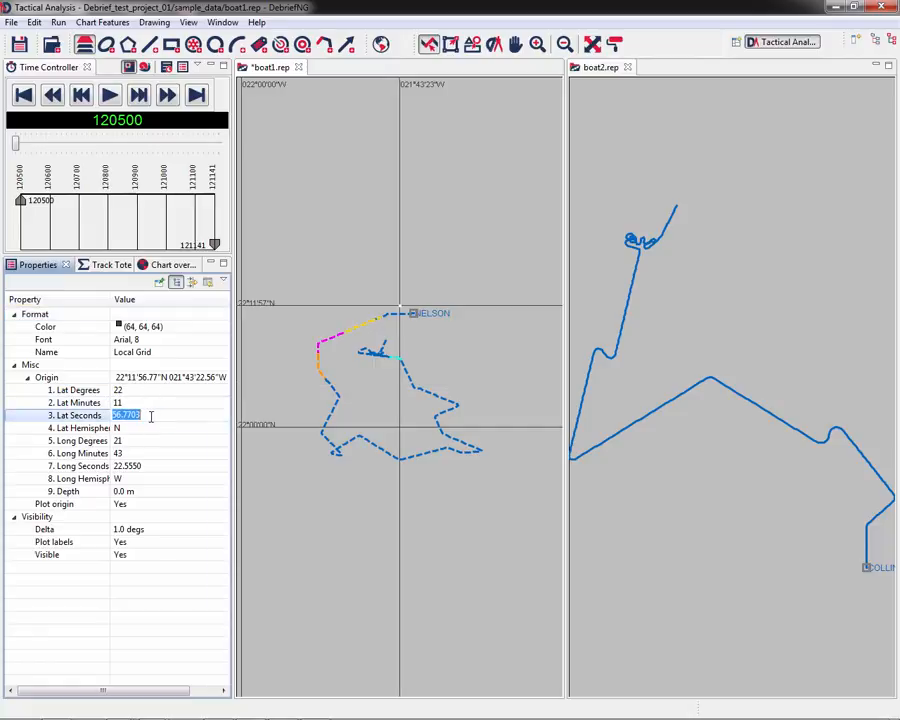
type("10.6")
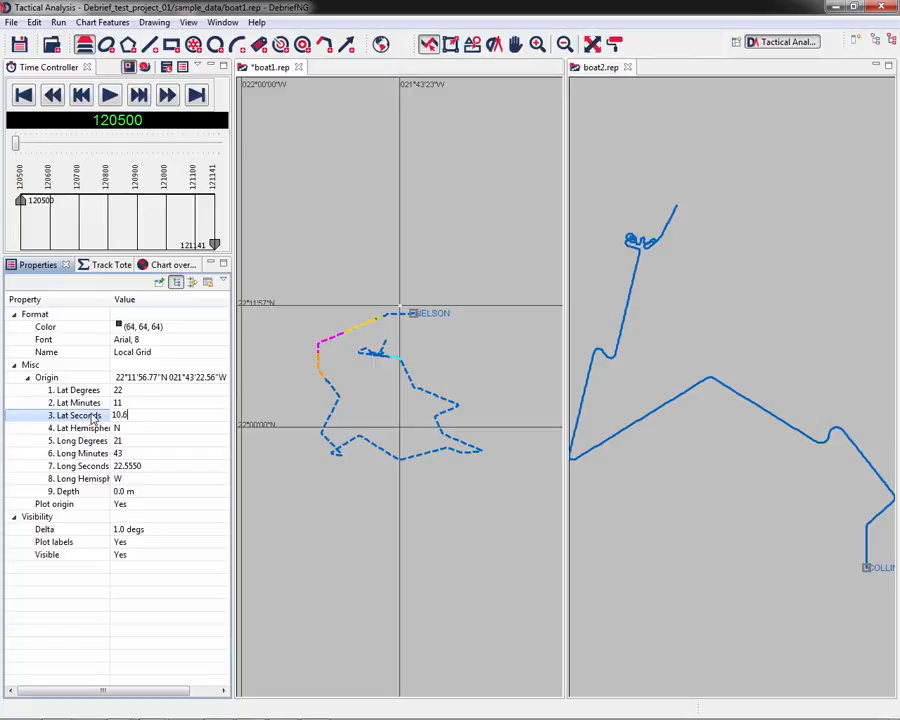
type("3")
- Set the Local Grid origin longitude to 41 minutes and 52.37 seconds
left_click(128, 444)
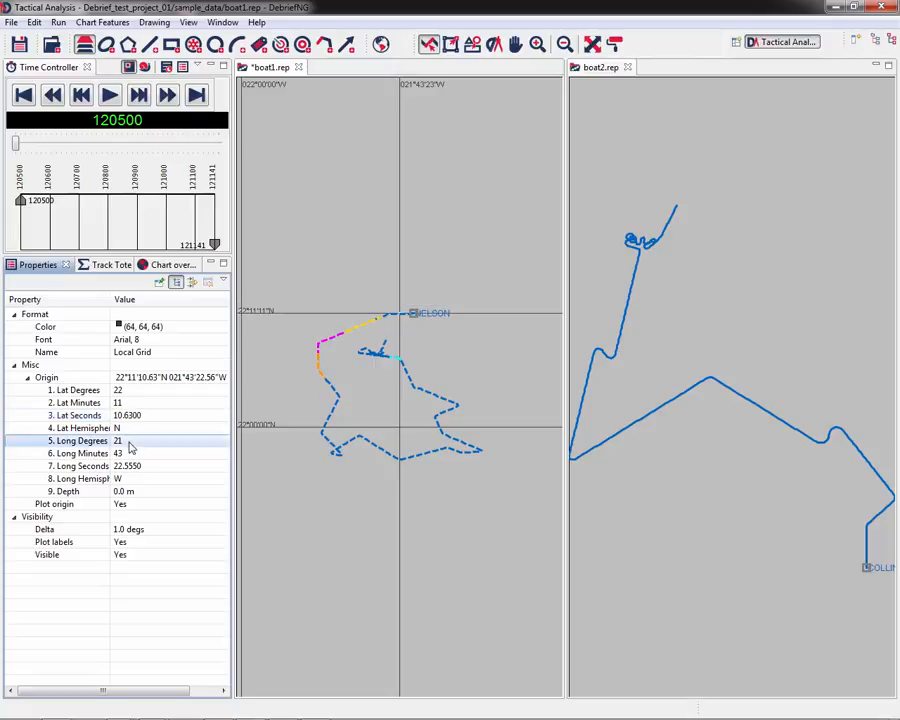
left_click(124, 441)
type("4")
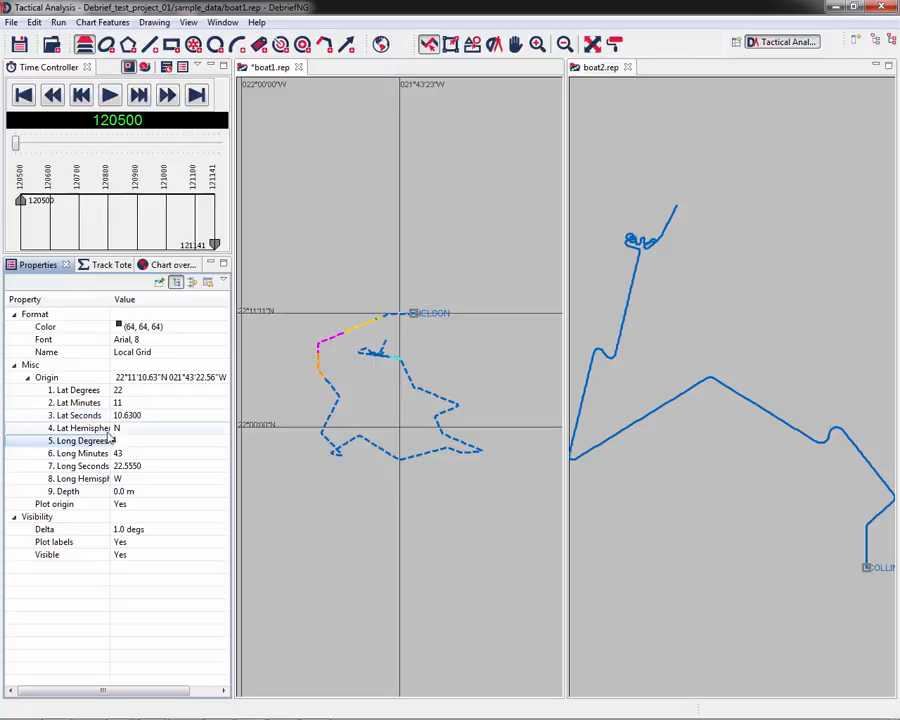
type("1")
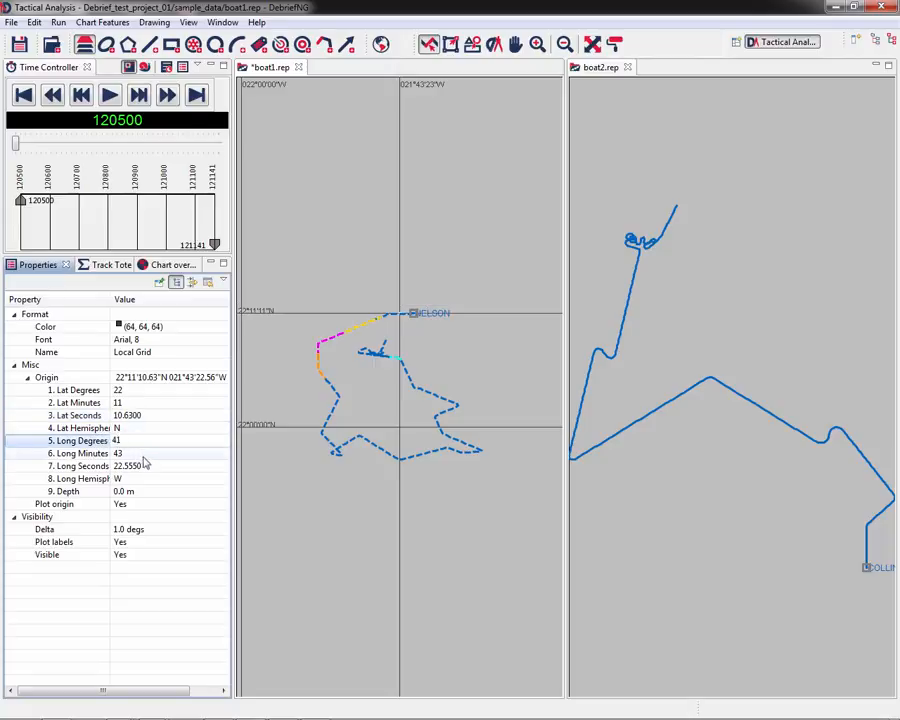
left_click(156, 468)
left_click(160, 472)
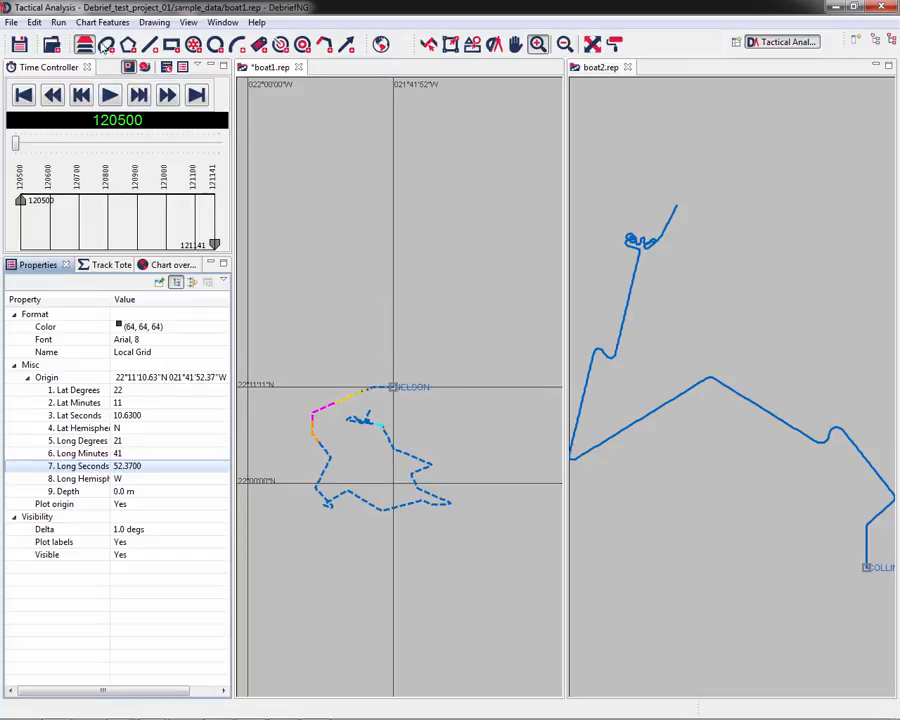
- Add a Scale chart feature to the plot and open its properties
left_click(90, 22)
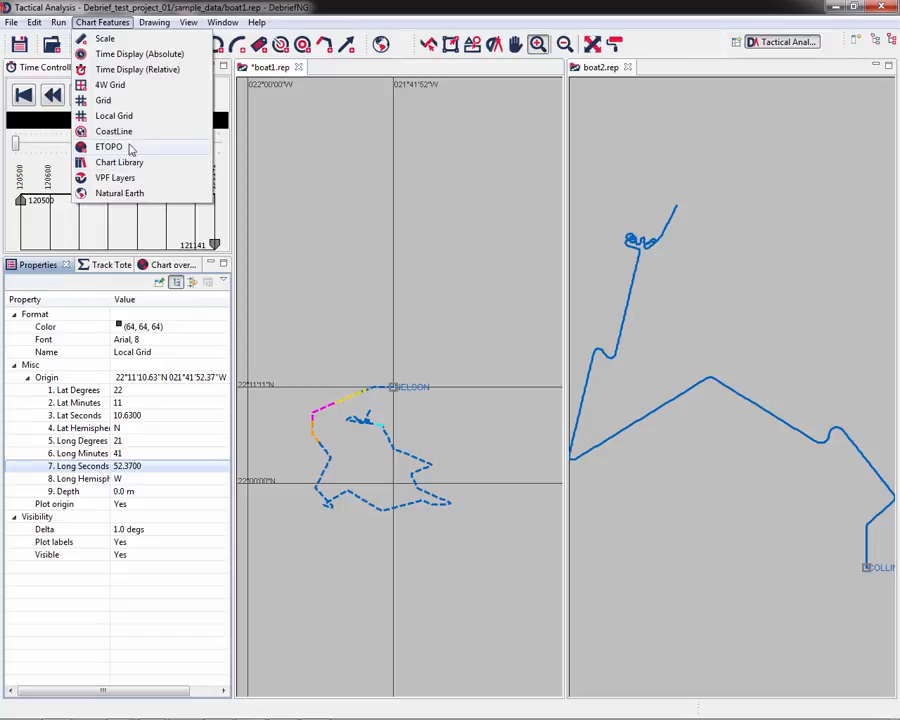
left_click(98, 38)
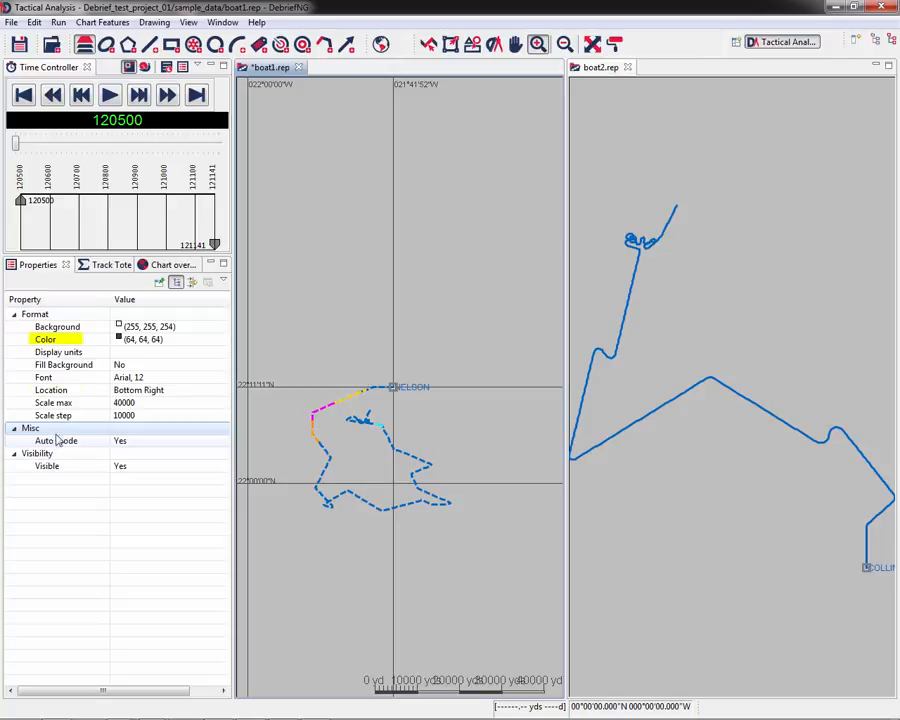
left_click(57, 340)
left_click(67, 393)
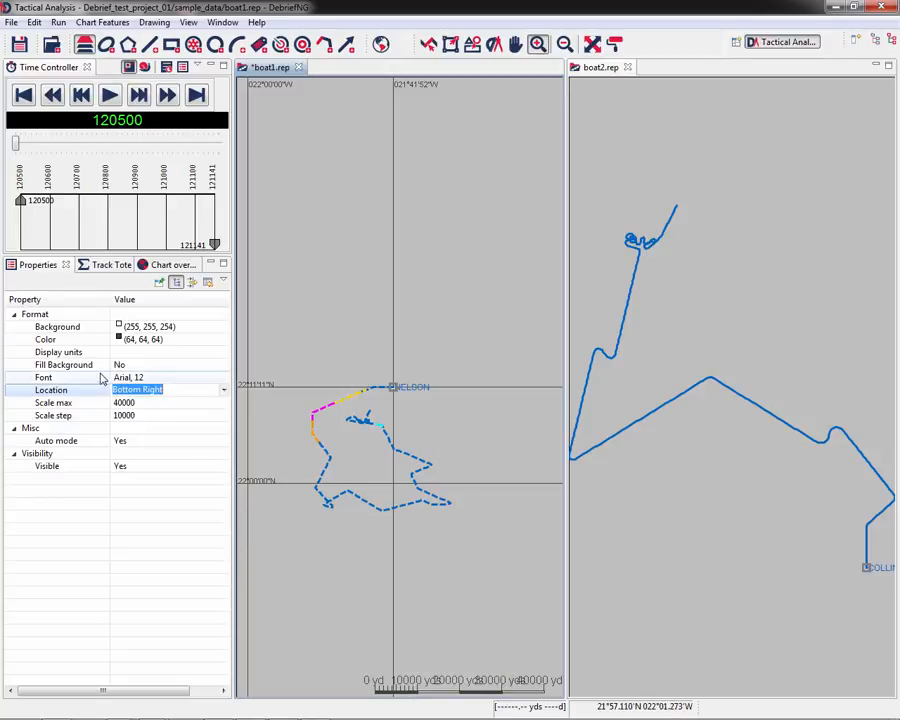
- Set the scale's colour to (128, 0, 64)
left_click(100, 341)
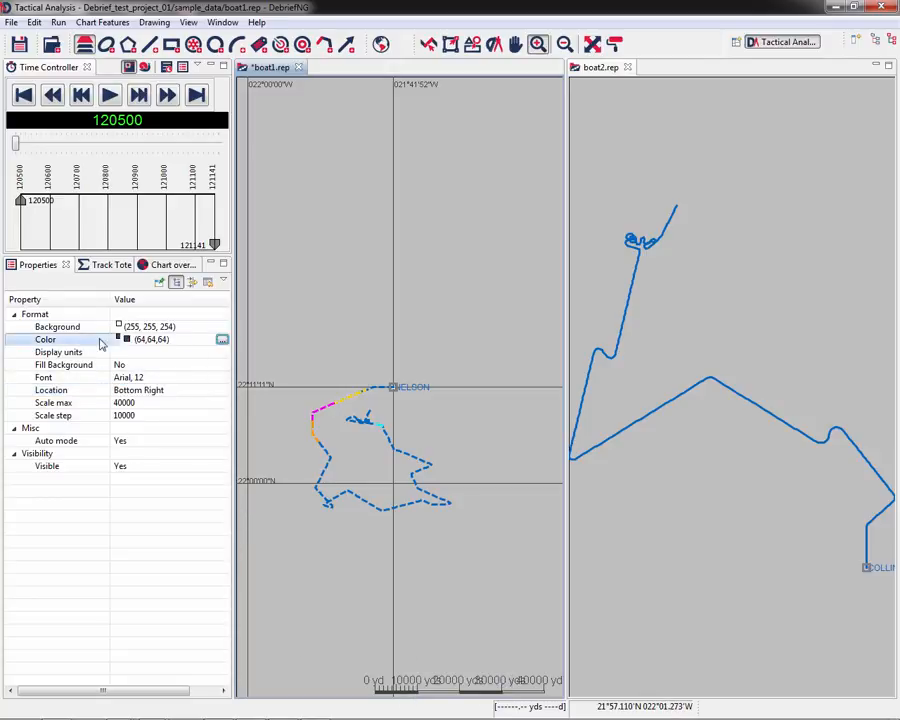
left_click(222, 341)
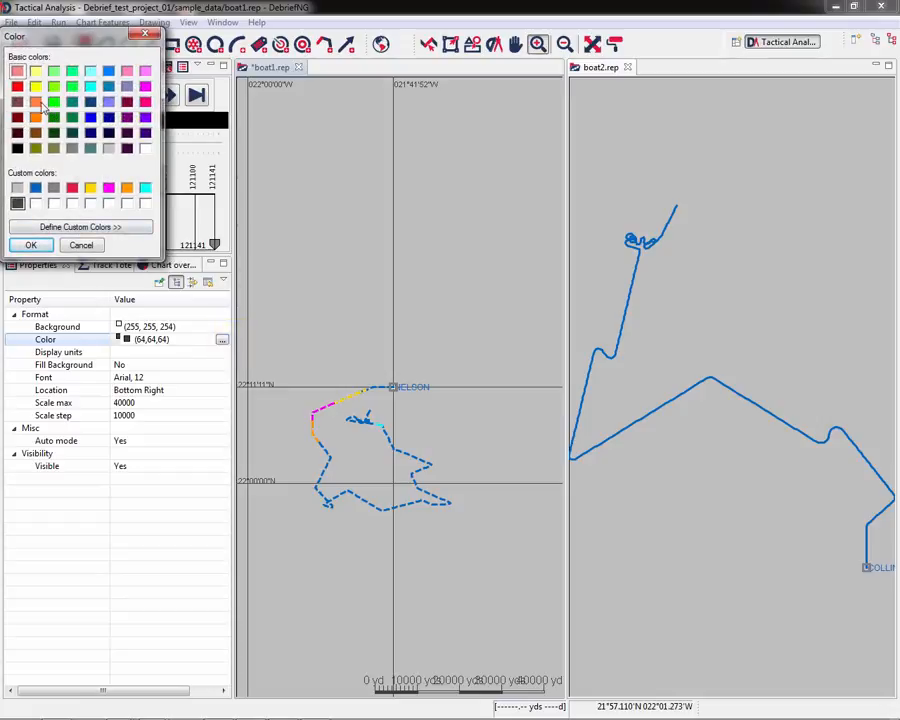
left_click(126, 101)
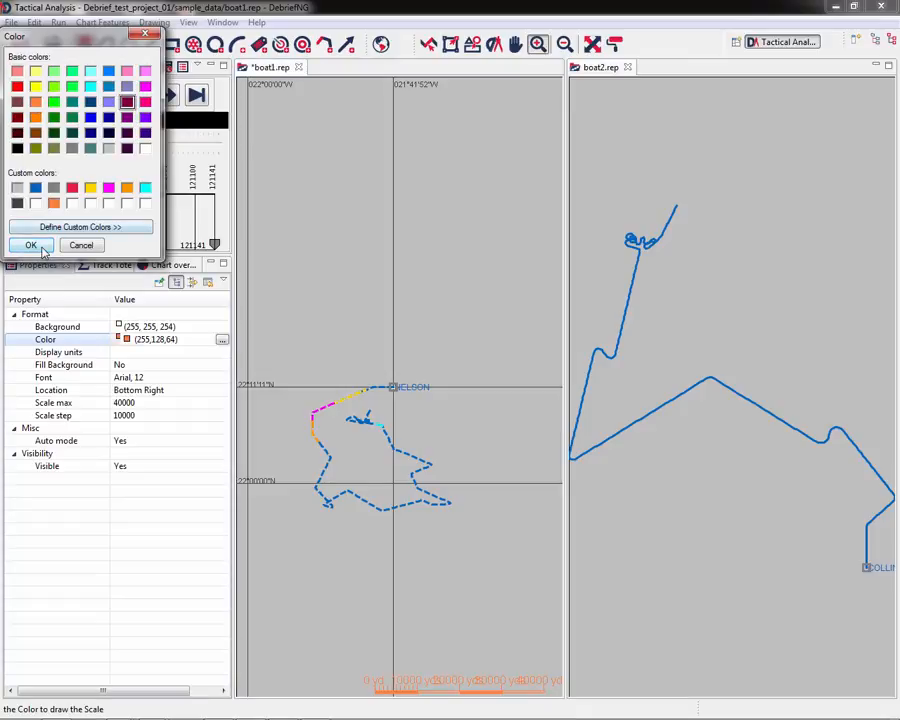
left_click(31, 245)
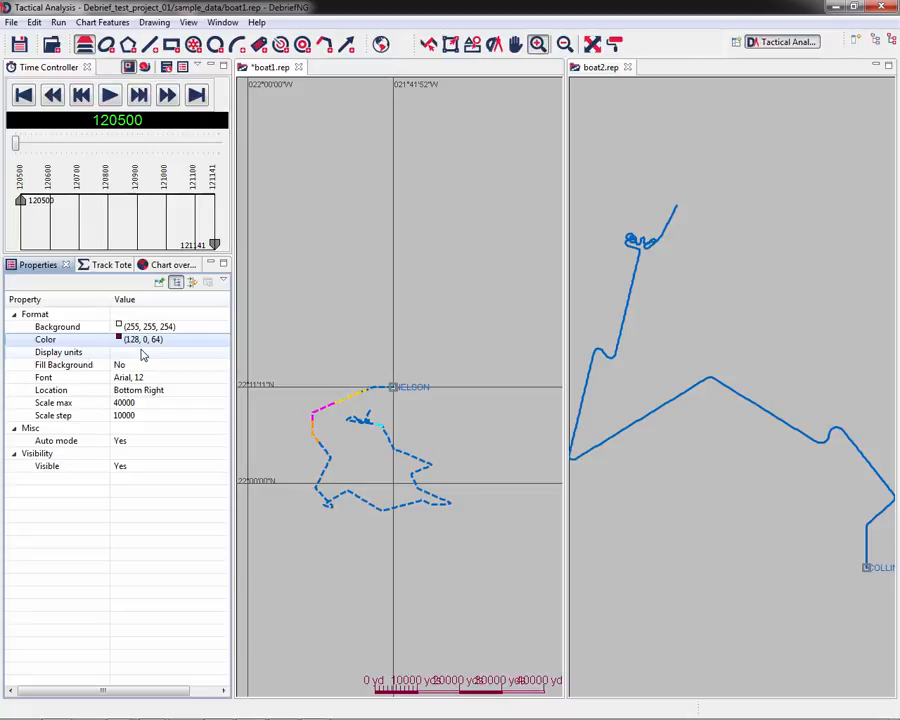
- Set the scale's display units to nm
left_click(117, 352)
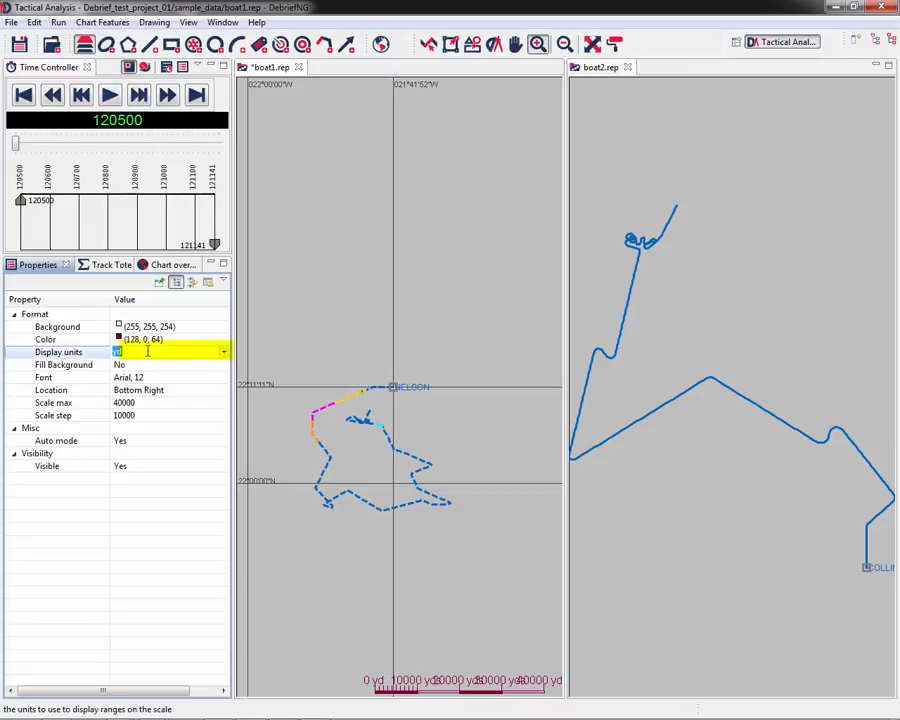
left_click(224, 354)
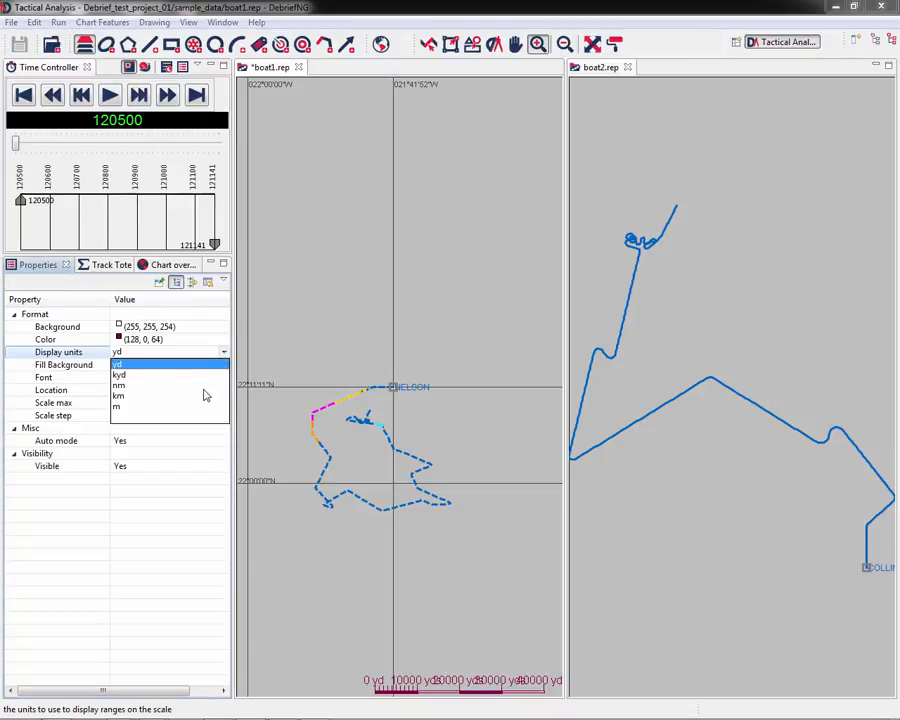
left_click(122, 387)
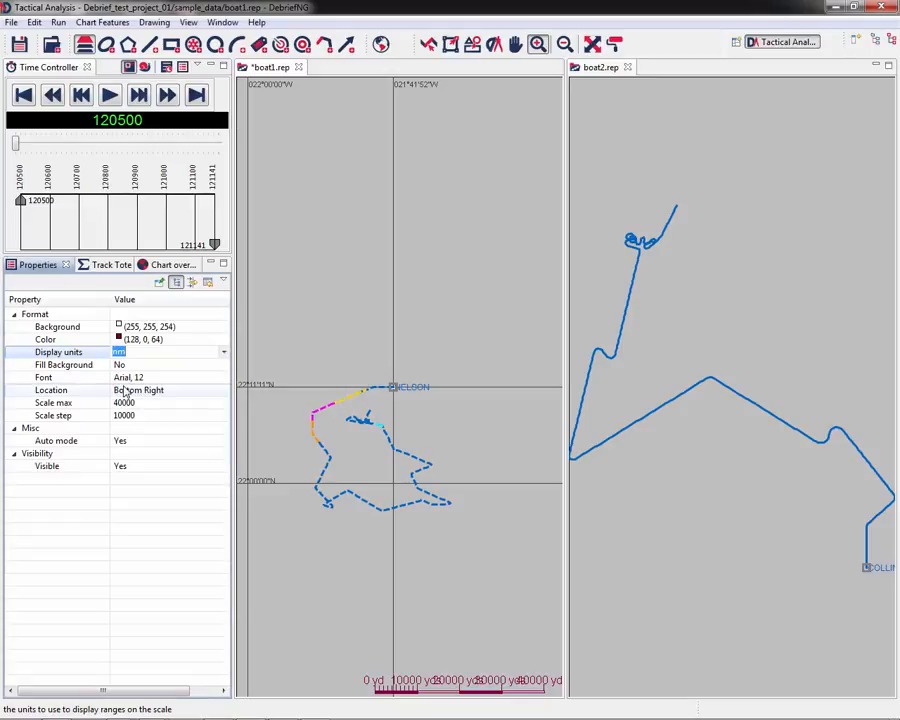
left_click(37, 543)
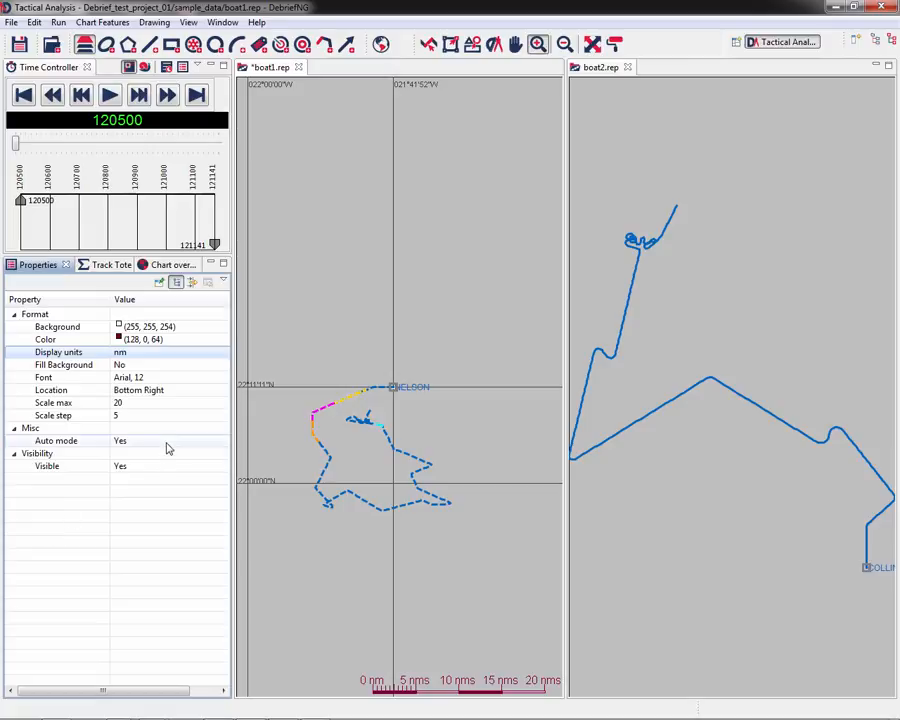
- Hide the Grid and the Local Grid chart features from the Outline view
left_click(892, 43)
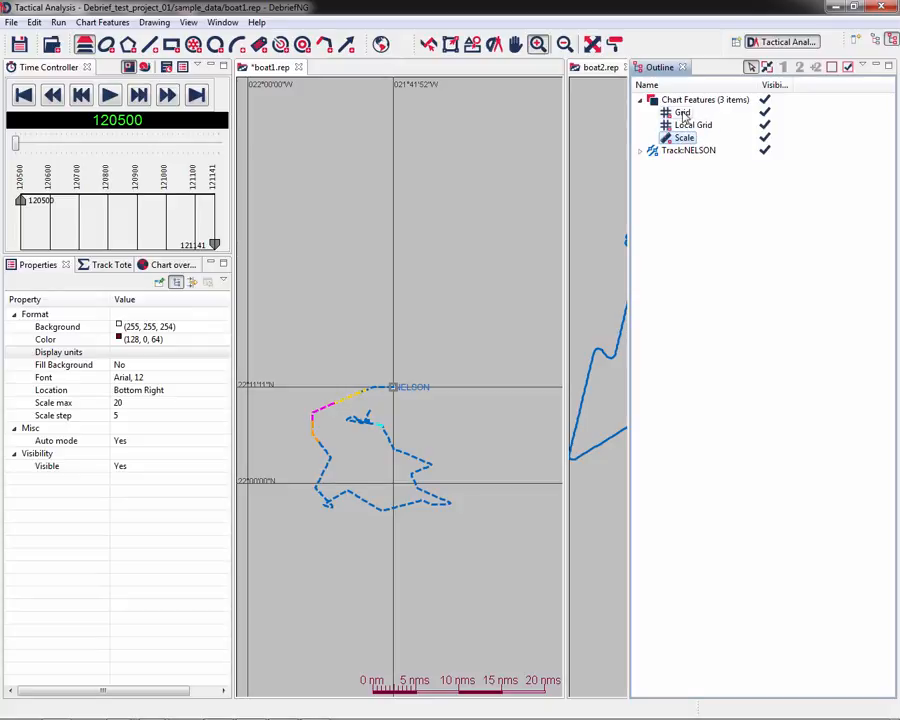
left_click(682, 113)
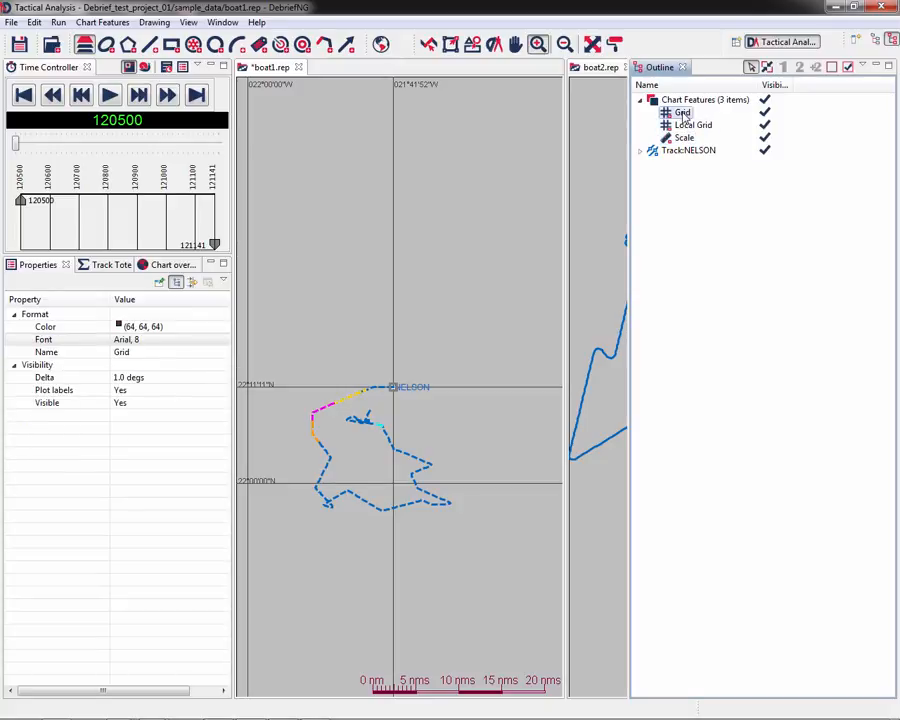
left_click(831, 68)
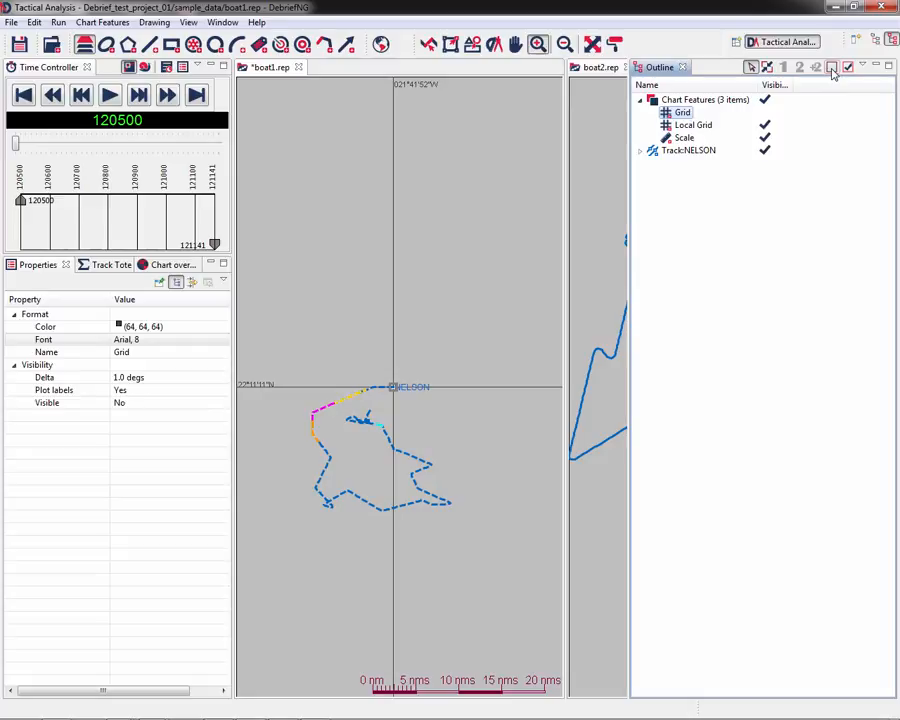
left_click(704, 124)
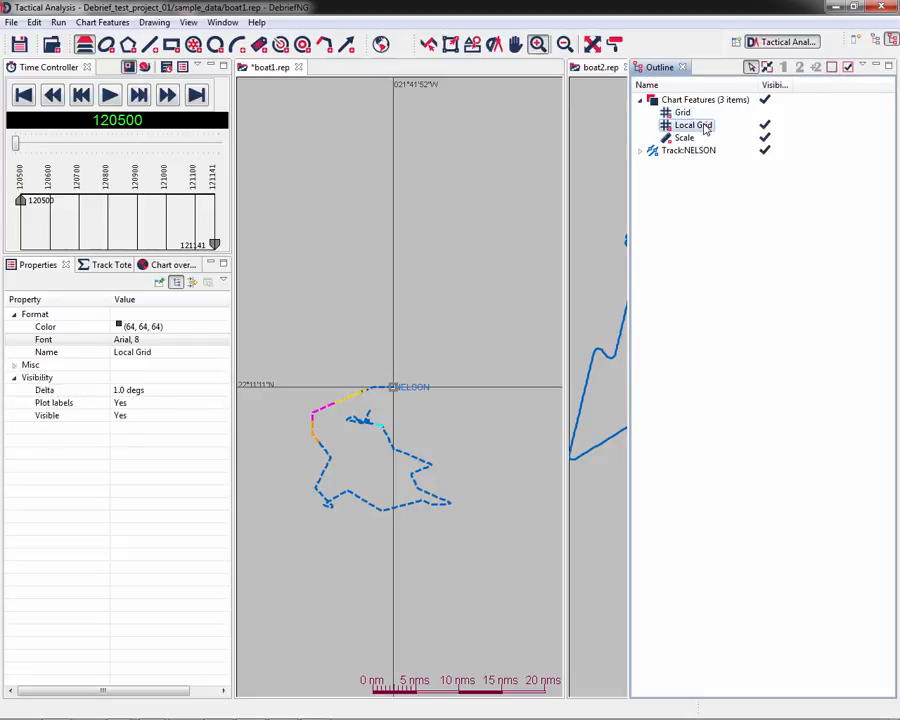
left_click(831, 68)
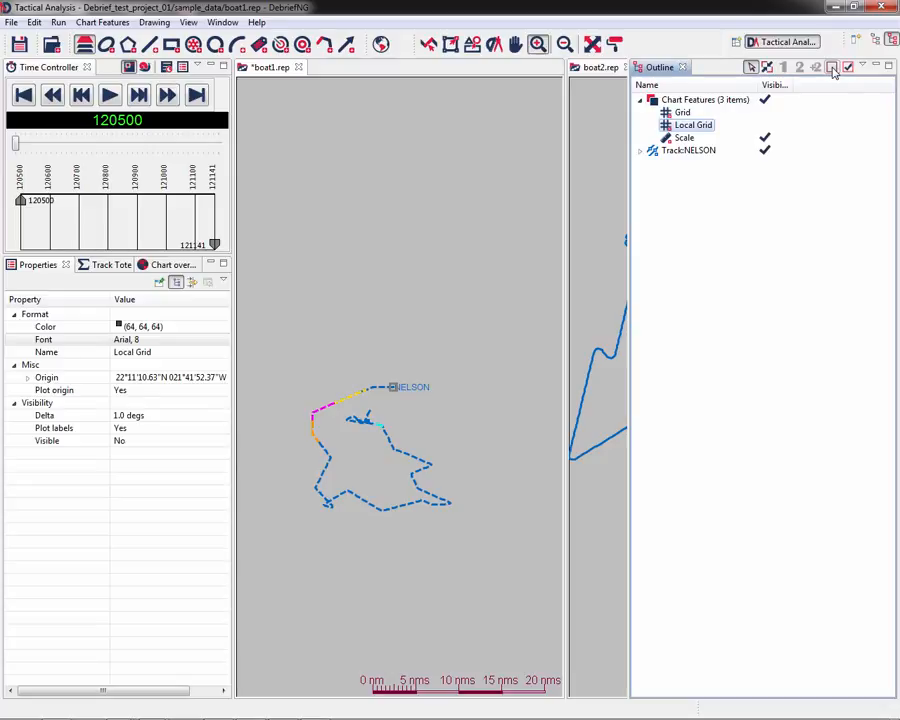
- Reveal the Local Grid and the Grid chart features again
left_click(848, 70)
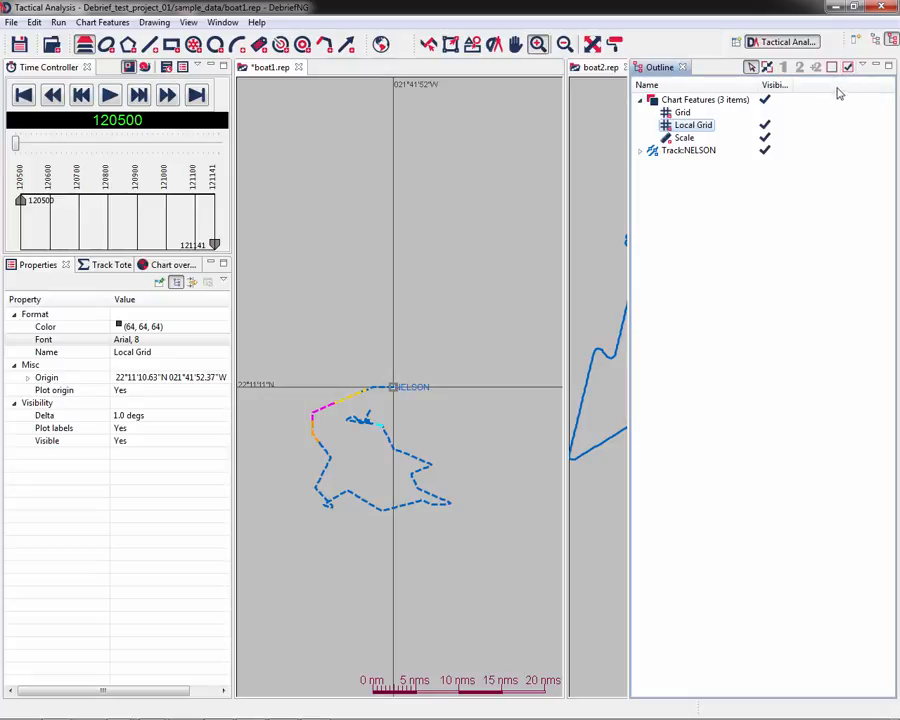
left_click(684, 115)
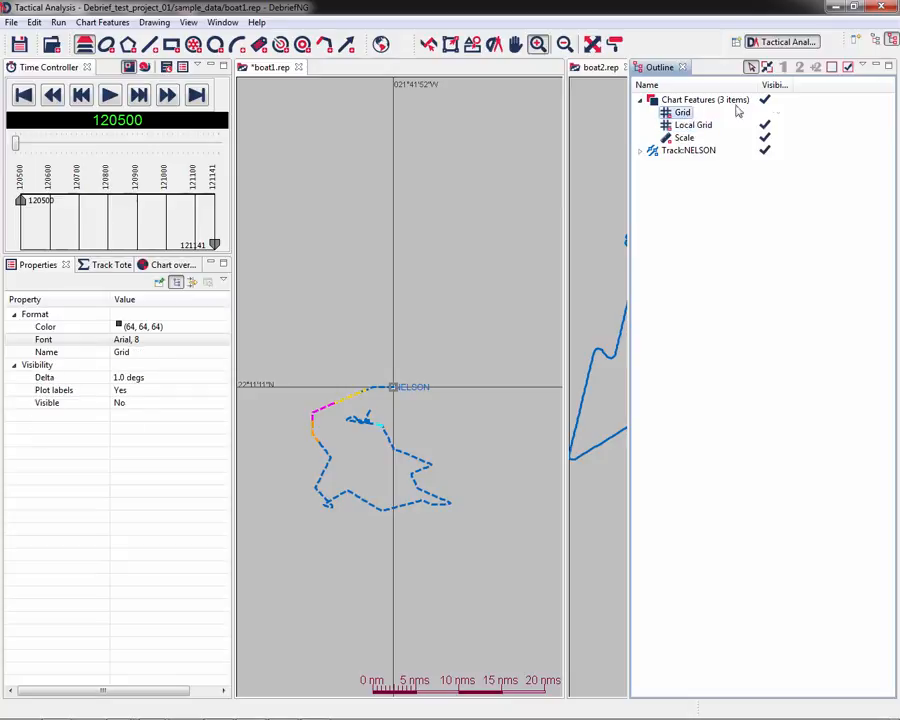
left_click(848, 68)
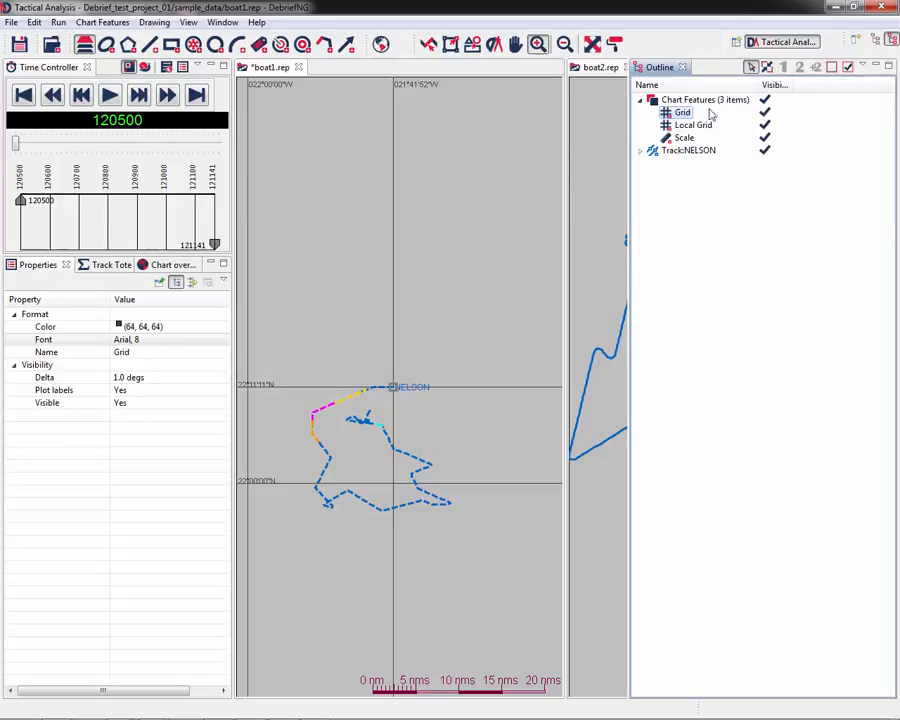
- Delete the Grid chart feature from the plot
right_click(684, 115)
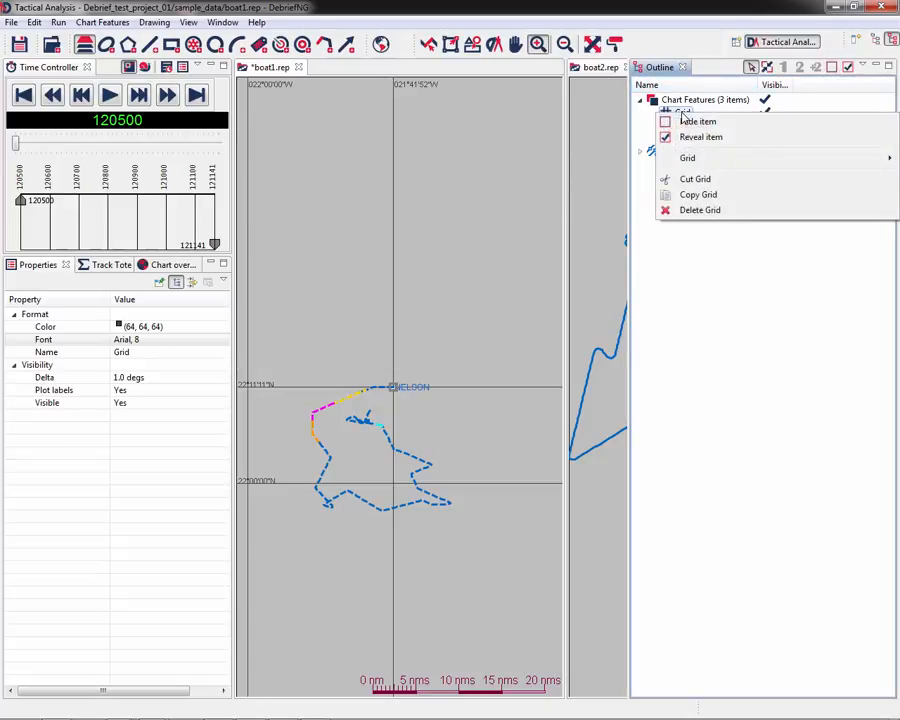
left_click(700, 210)
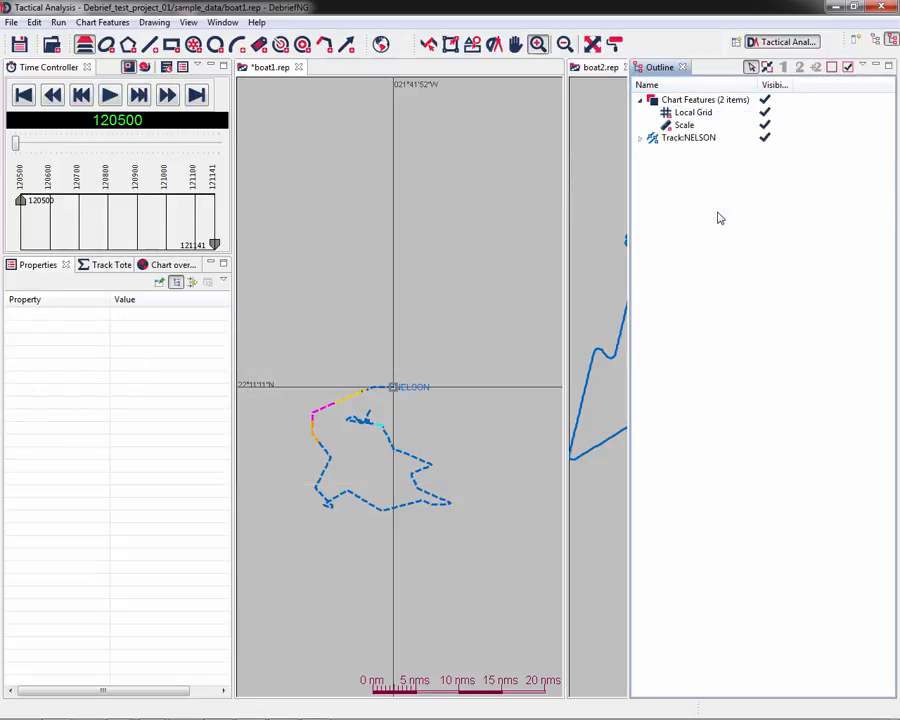